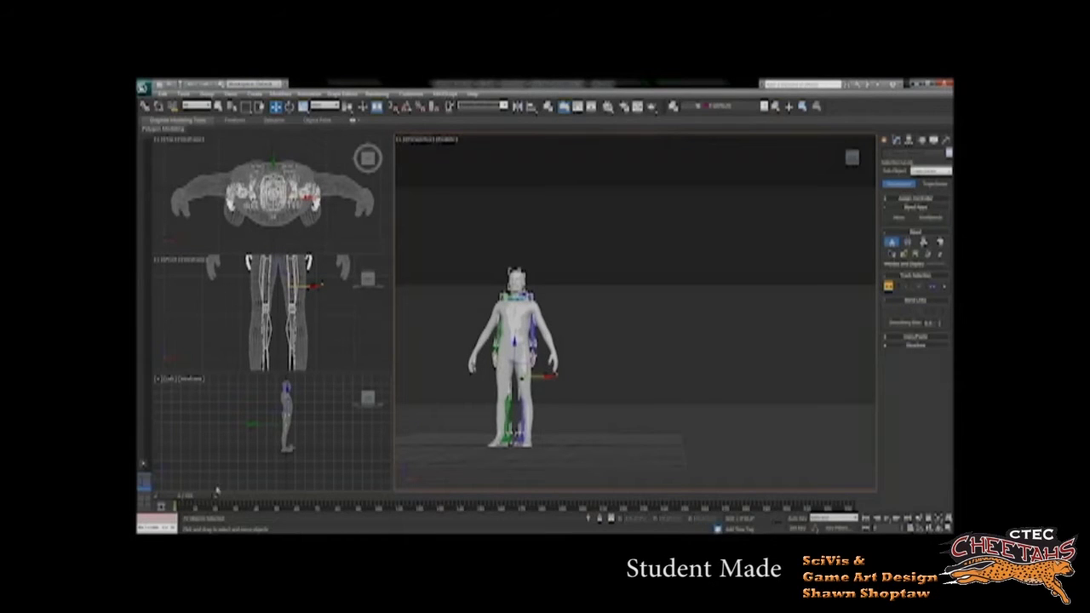
Step: Switch the viewport layout to four equally sized views
middle_click_drag(292, 432, 293, 412)
left_click(144, 502)
middle_click_drag(381, 399, 401, 385)
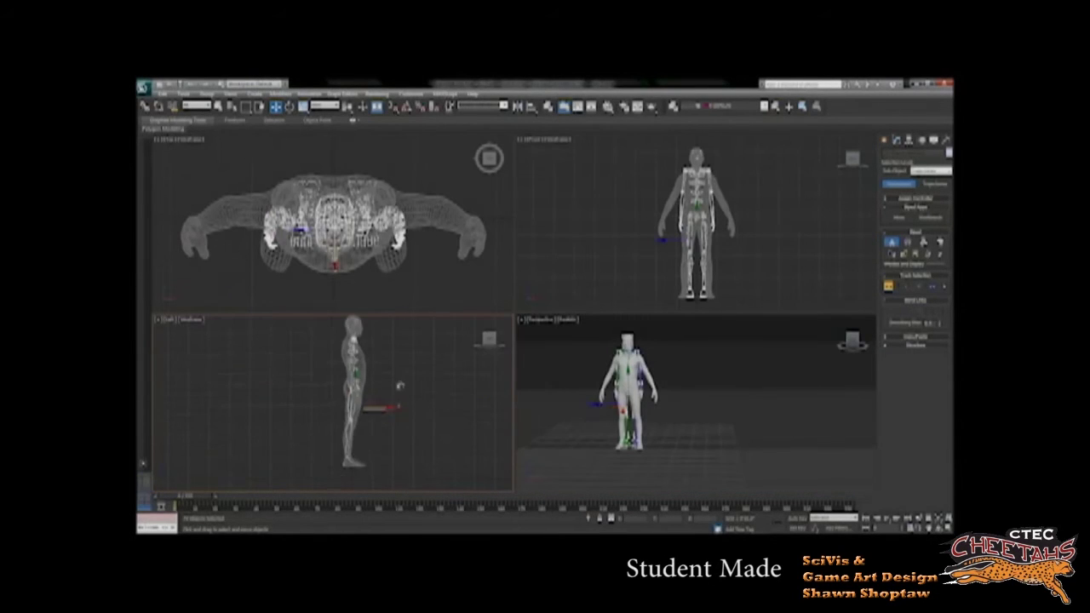
Step: Select the biped's right calf bone in the Left view and nudge it toward the centre of the mesh's knee
scroll(390, 418, "up", 3)
middle_click_drag(377, 443, 353, 410)
scroll(353, 410, "up", 2)
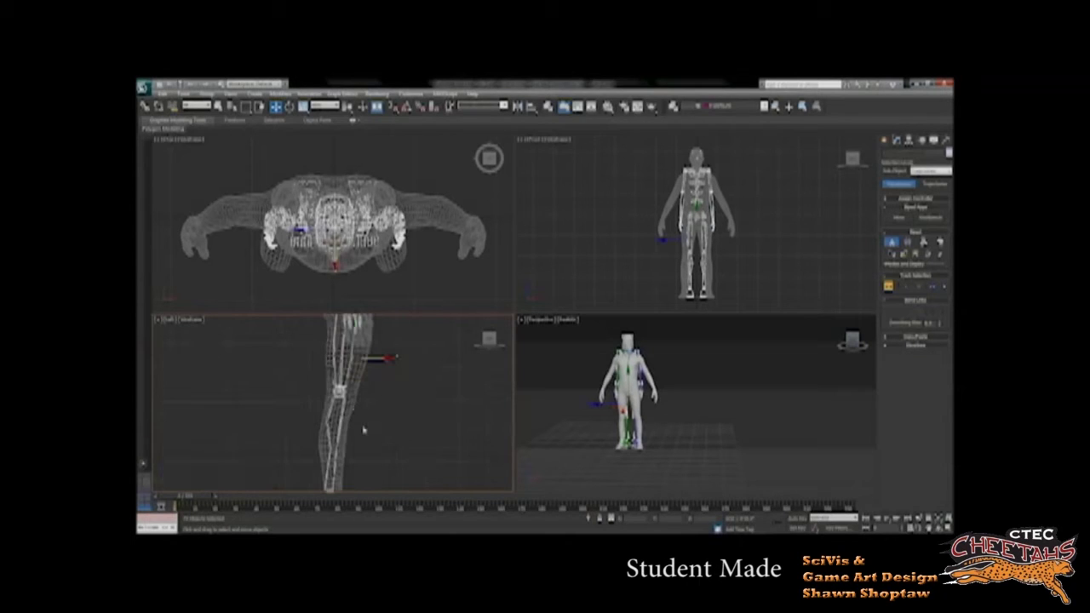
scroll(387, 434, "up", 3)
middle_click_drag(392, 409, 395, 453)
left_click(355, 372)
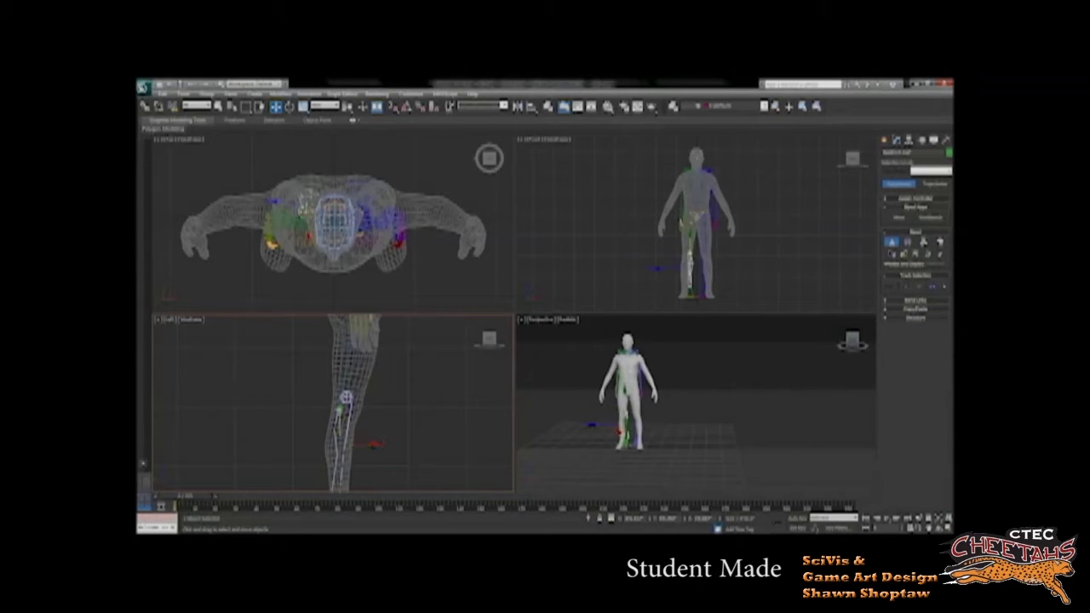
left_click_drag(341, 410, 339, 412)
Step: Activate the Scale tool, clear the selection, inspect the leg bones from an angle, and restore the Left view
key("r")
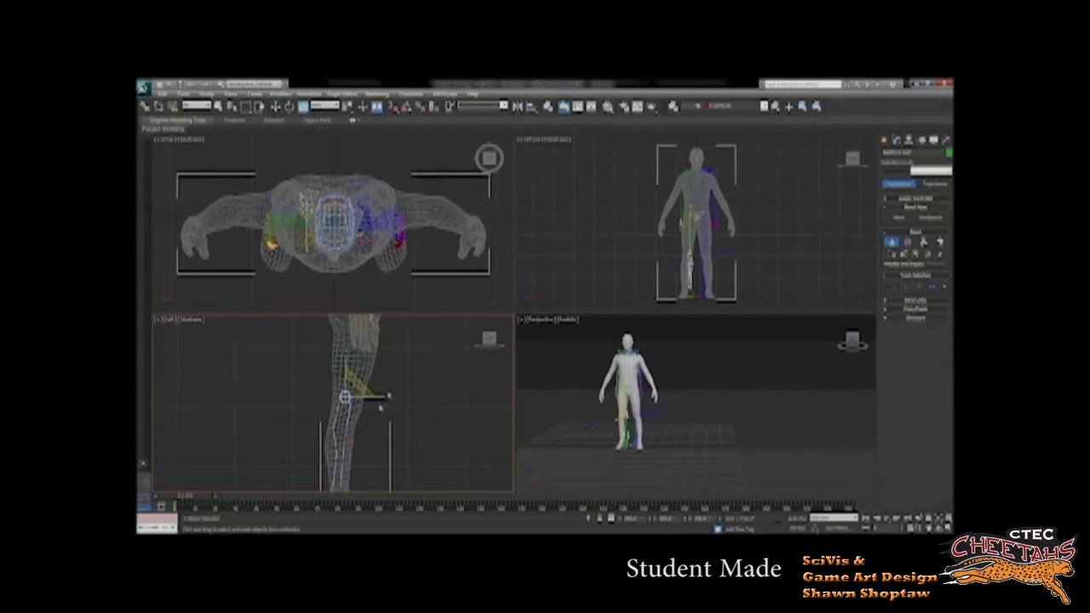
left_click(433, 377)
middle_click_drag(406, 350, 404, 391, "alt")
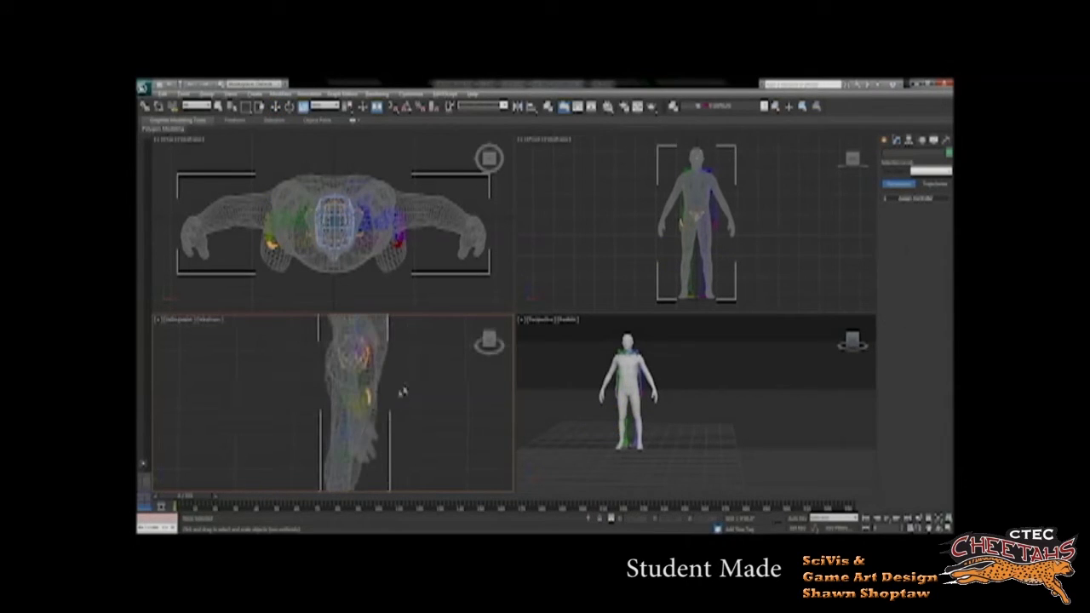
left_click(179, 319)
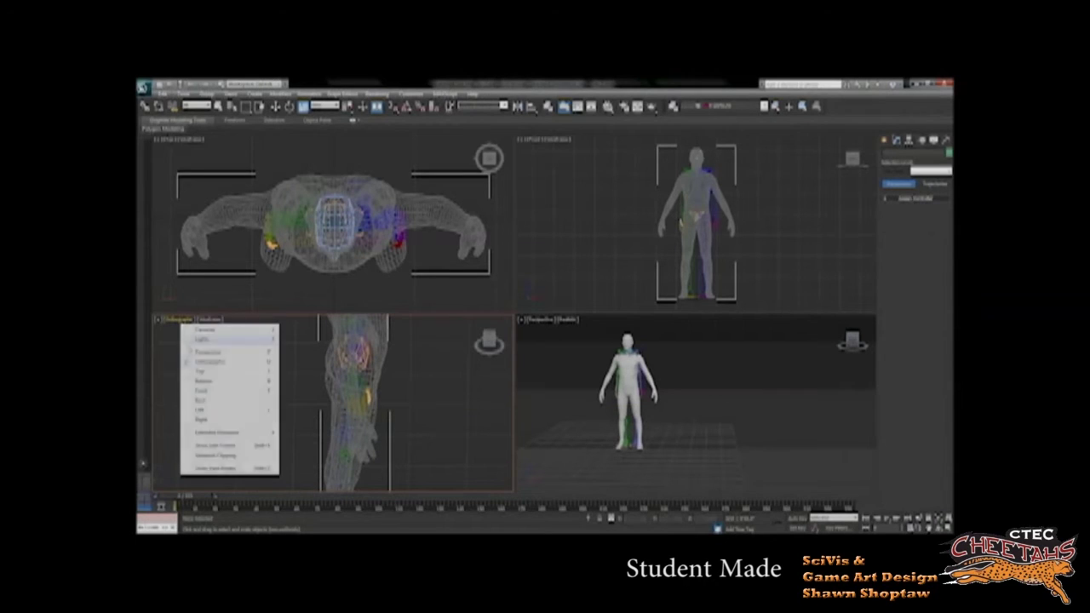
left_click(203, 410)
scroll(345, 422, "up", 8)
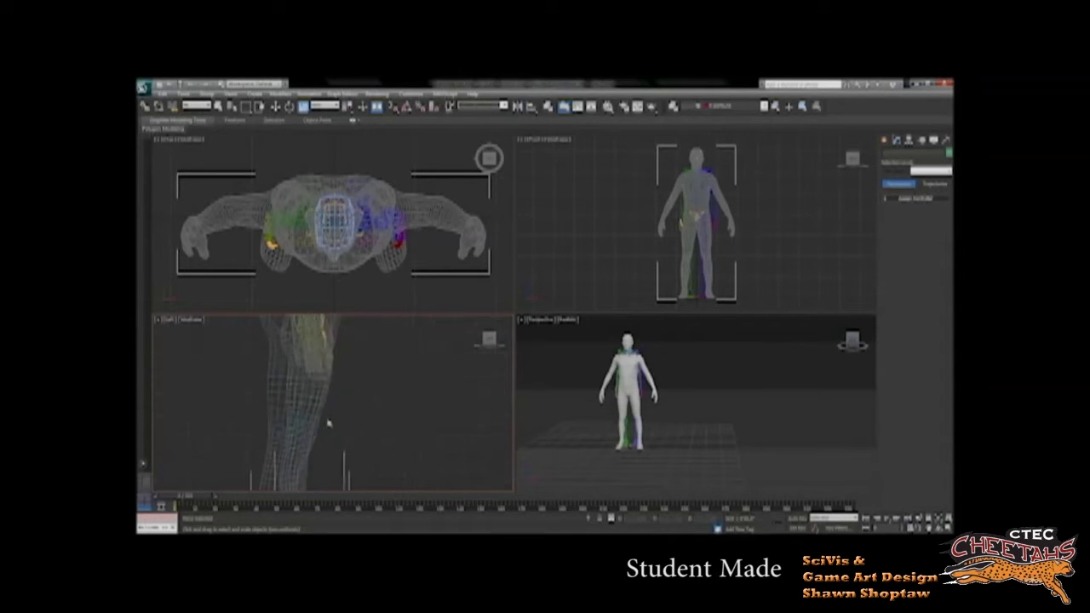
Step: Select the biped's right thigh and scale it slightly longer in the Left view to reach the mesh's knee
left_click(346, 421)
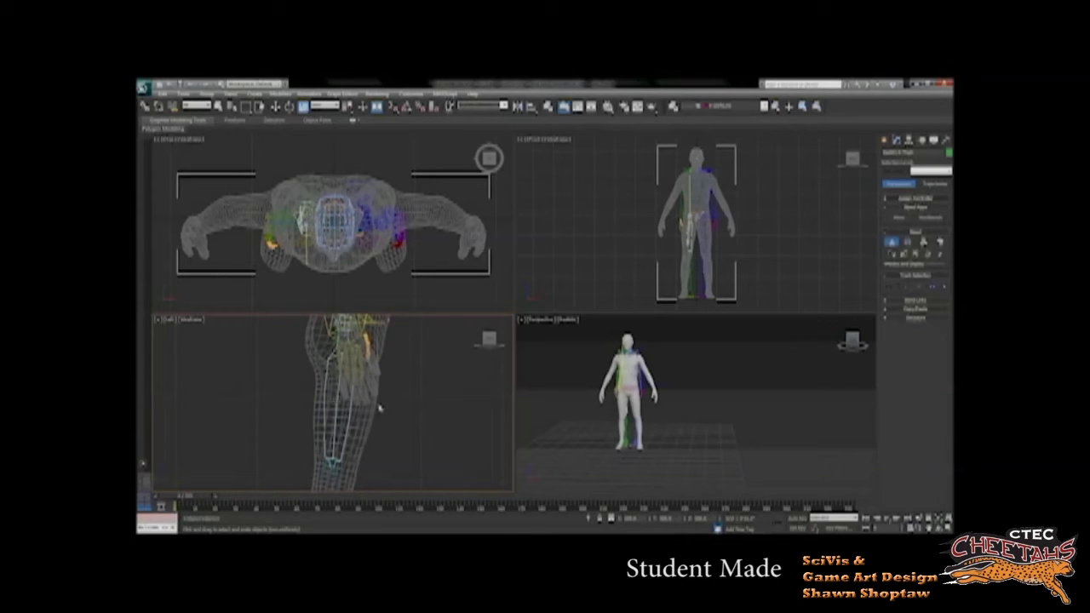
middle_click_drag(430, 432, 183, 473, "alt")
left_click(180, 319)
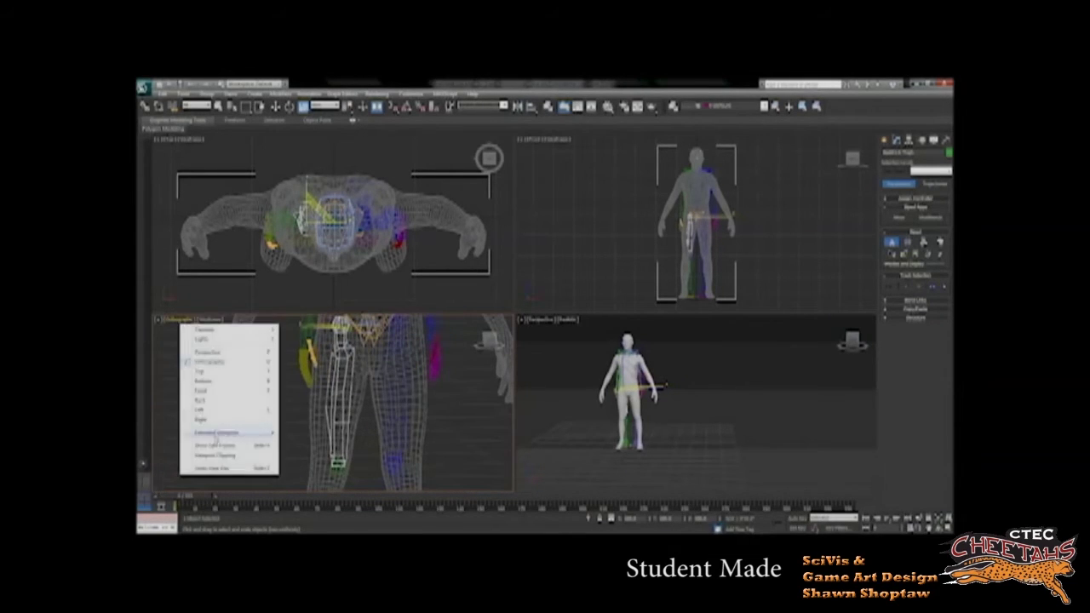
left_click(208, 417)
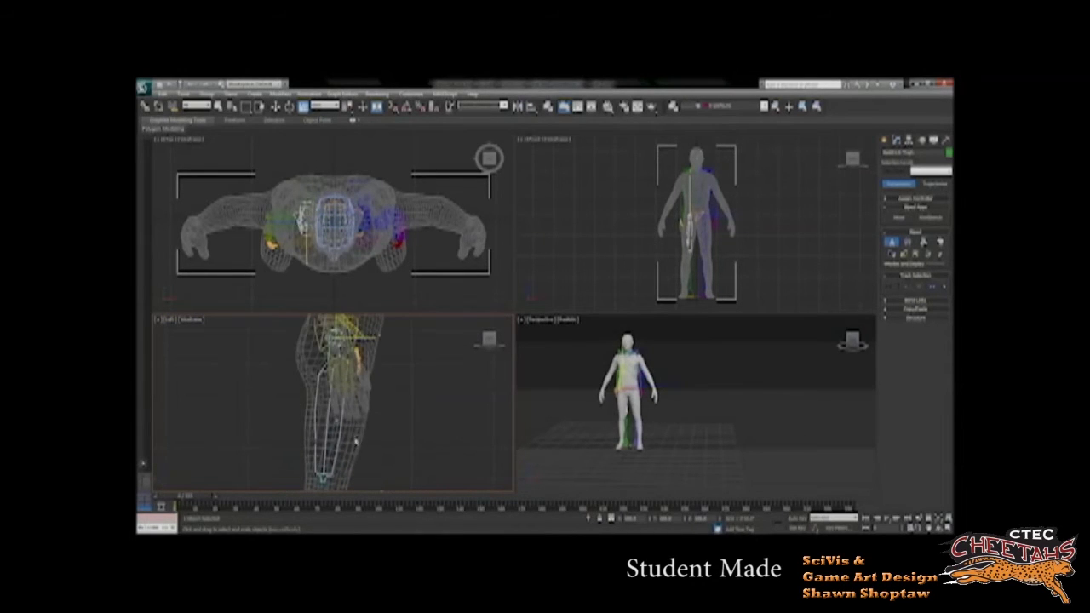
scroll(417, 447, "down", 4)
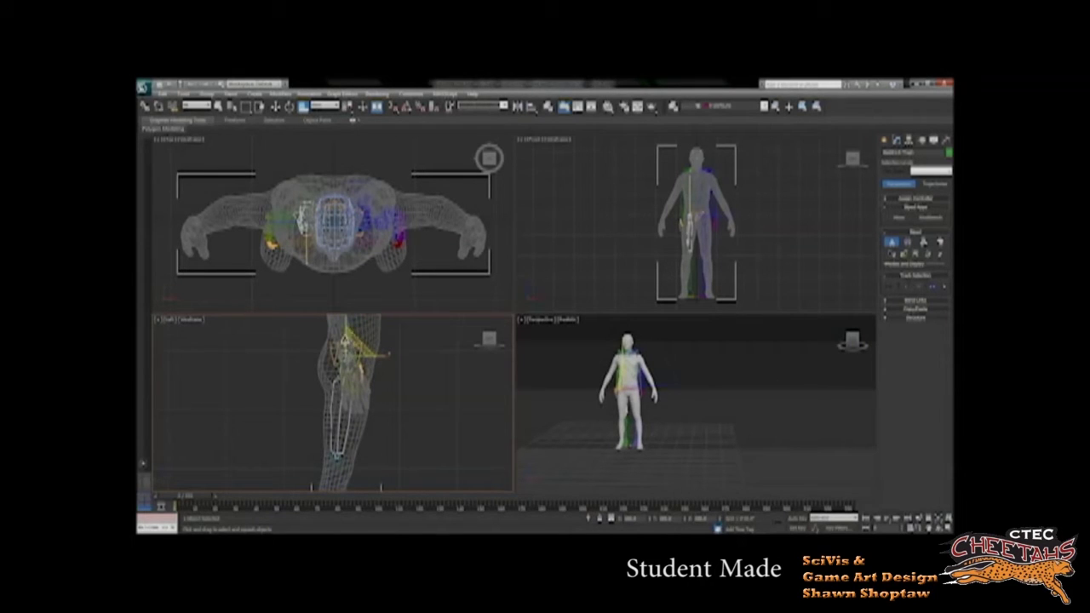
left_click_drag(345, 340, 345, 338)
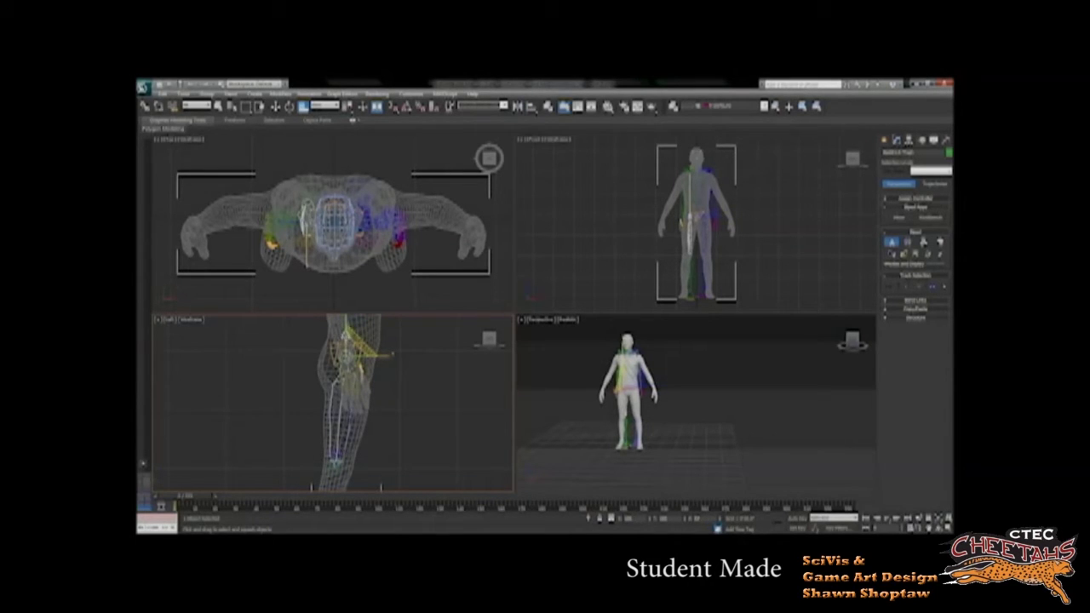
Step: Check the scaled thigh's fit inside the mesh from another angle, and return to the Left view
middle_click_drag(417, 459, 366, 391, "alt")
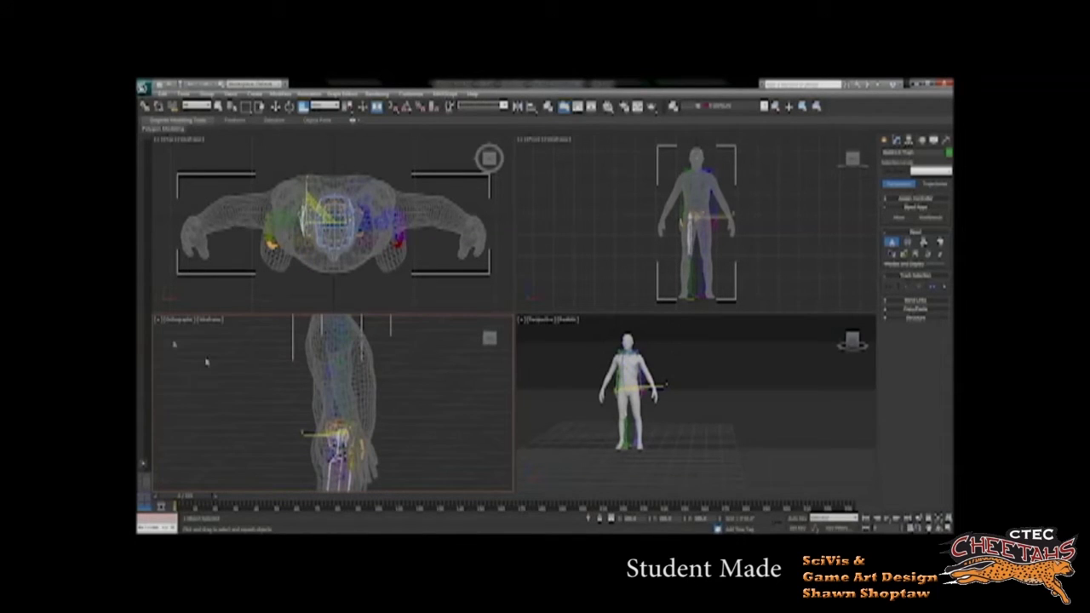
left_click(181, 320)
left_click(213, 411)
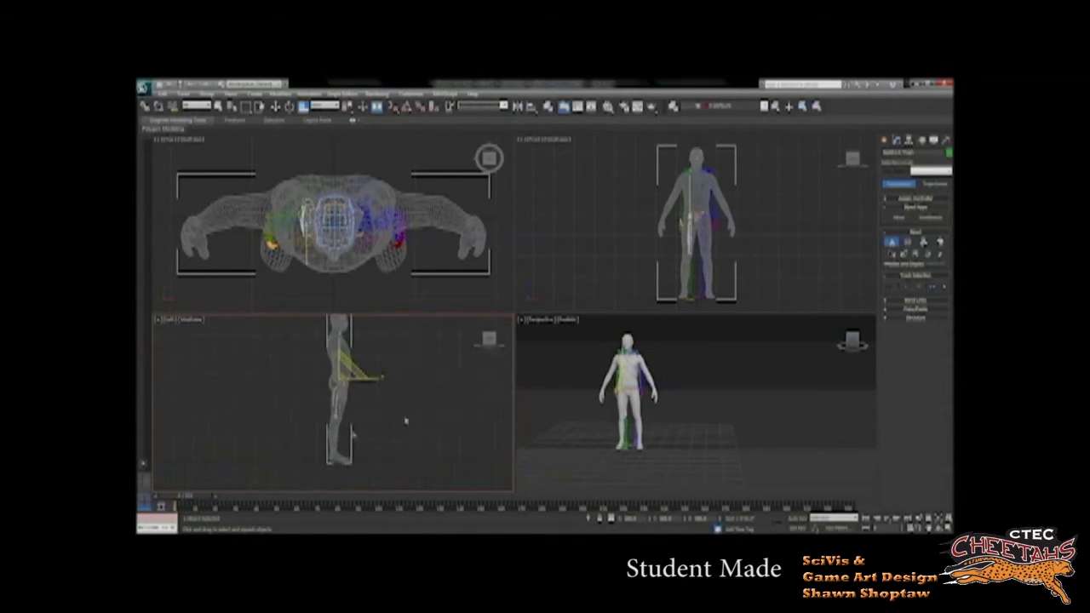
middle_click_drag(359, 393, 358, 403)
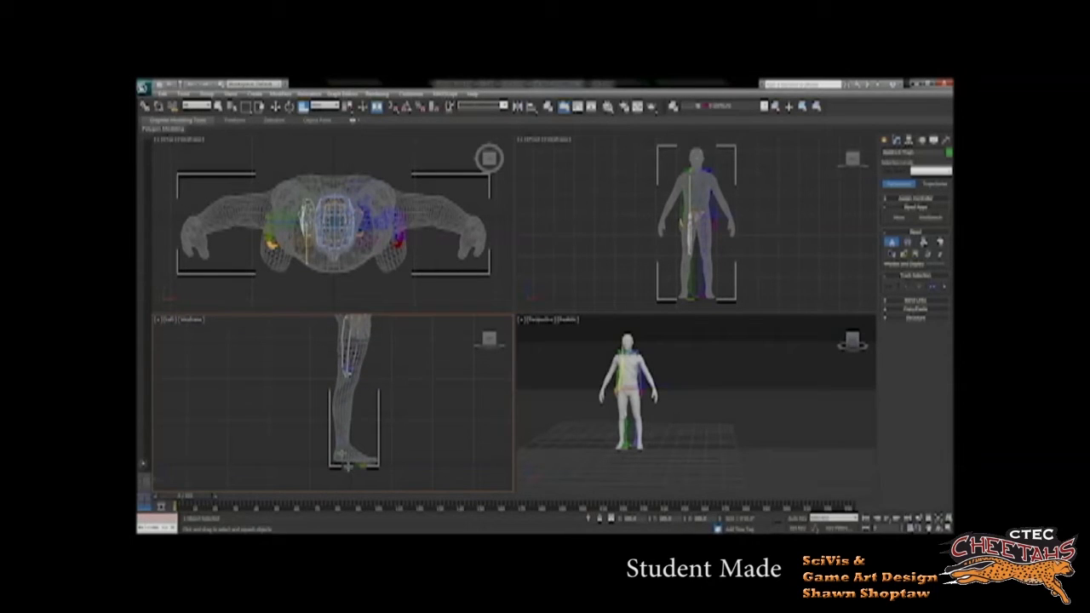
Step: Select the biped's right foot and calf in turn and scale the lower leg bones to fit between the mesh's knee and ankle
left_click_drag(341, 452, 382, 446)
left_click_drag(339, 410, 338, 407)
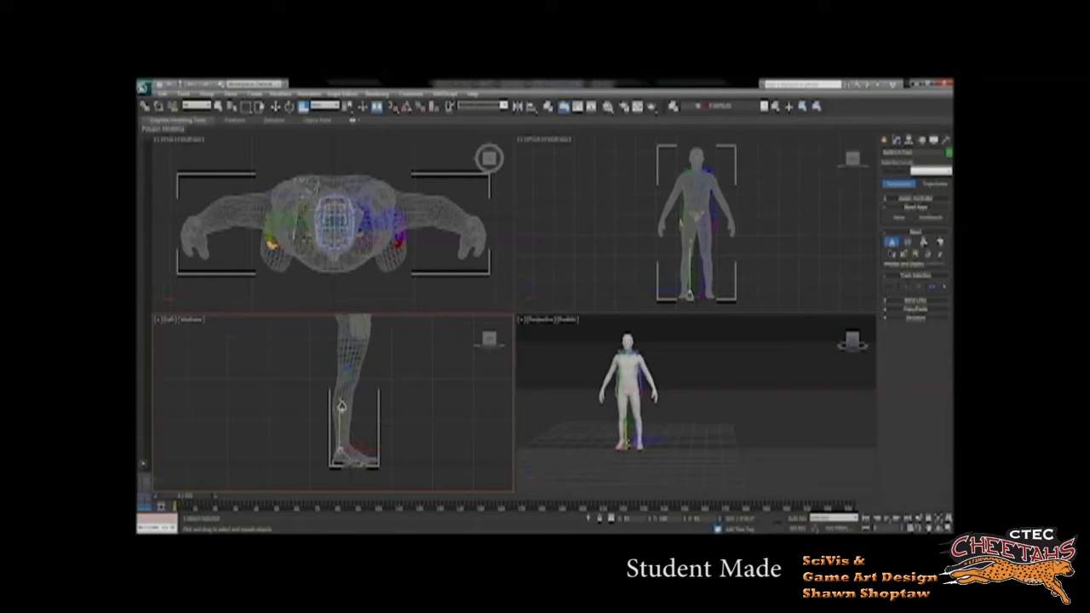
left_click(346, 402)
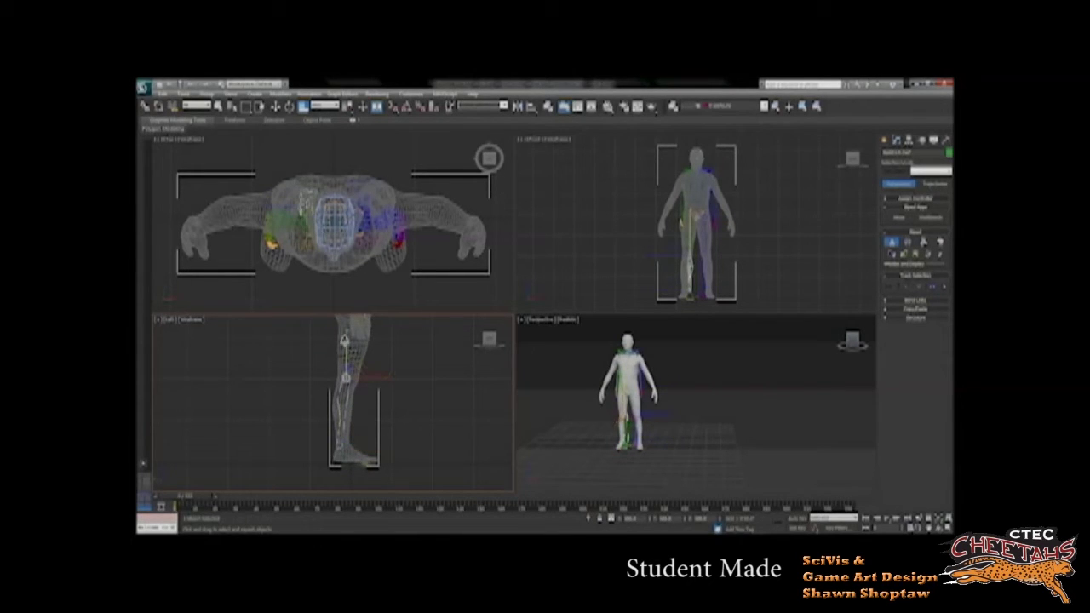
left_click_drag(345, 340, 345, 337)
key("r")
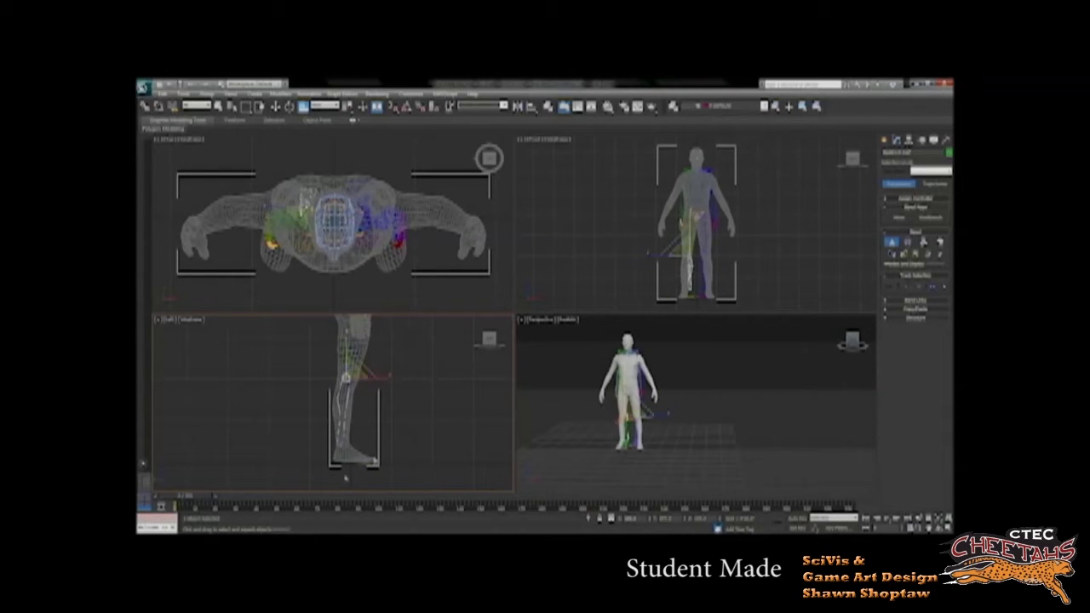
Step: Hide the selection brackets and move the biped's right foot onto the mesh's foot in the Left view
left_click(335, 460)
key("w")
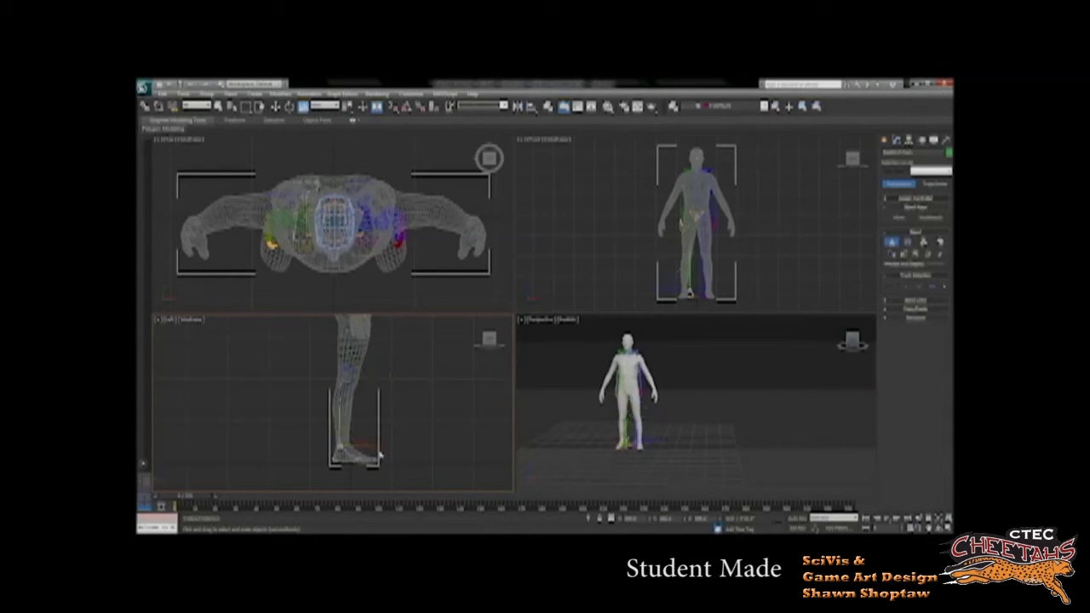
key("j")
left_click_drag(378, 452, 385, 453)
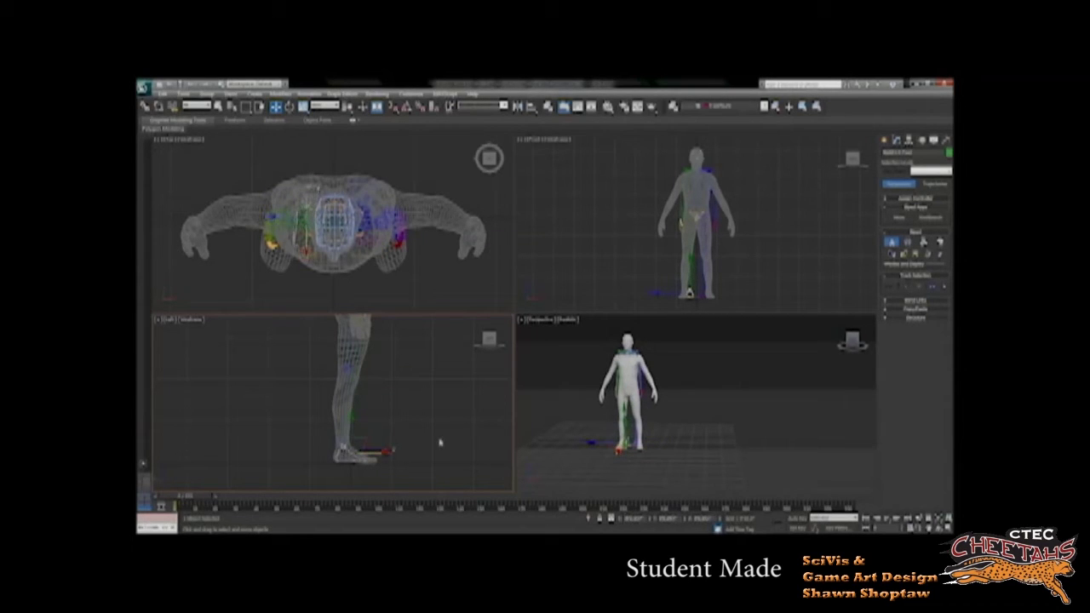
middle_click_drag(440, 442, 424, 442, "alt")
left_click(183, 321)
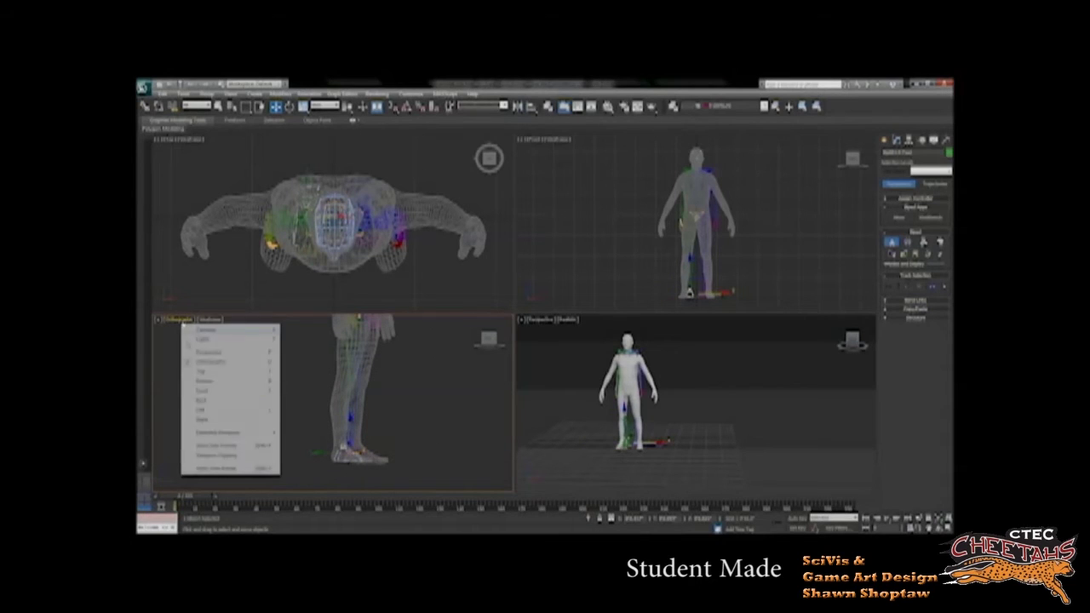
left_click(212, 414)
Step: Select the biped's left foot in the Perspective view to compare it with the mesh's foot
middle_click_drag(697, 431, 641, 414)
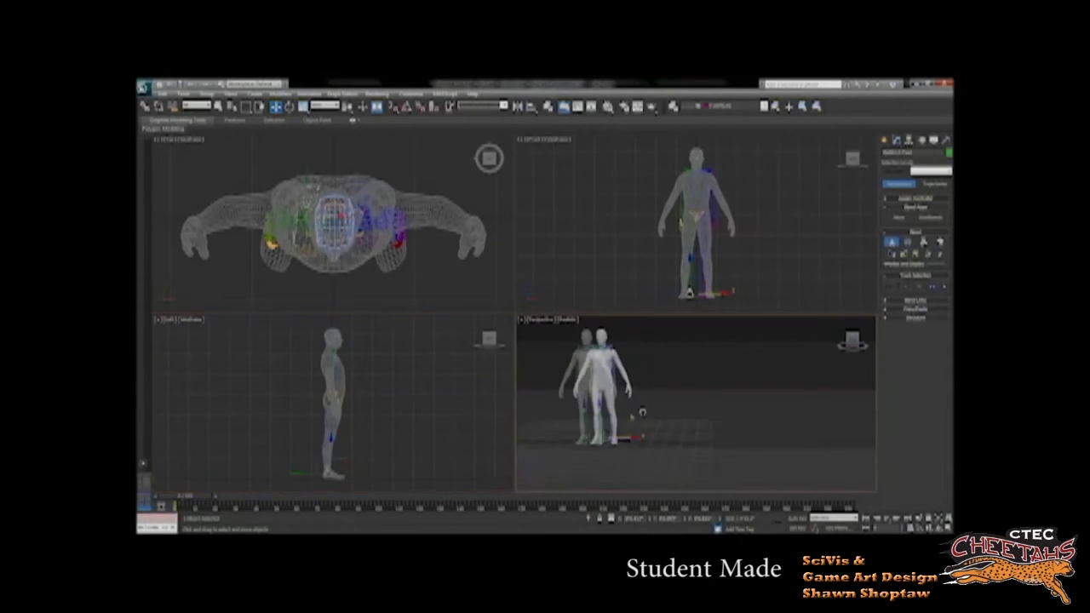
scroll(641, 414, "up", 5)
middle_click_drag(577, 452, 804, 403)
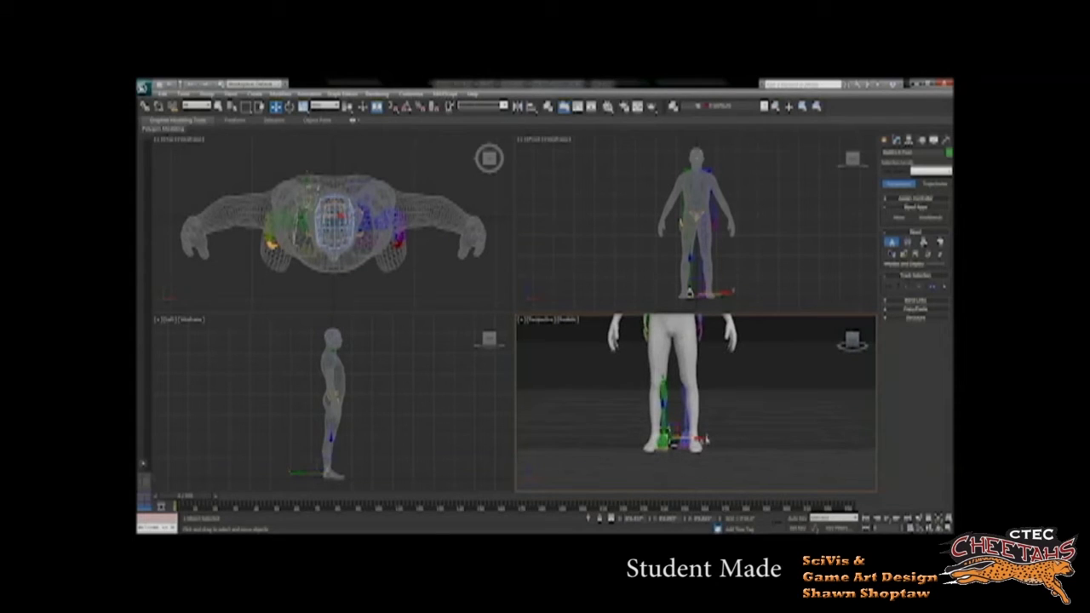
left_click(686, 442)
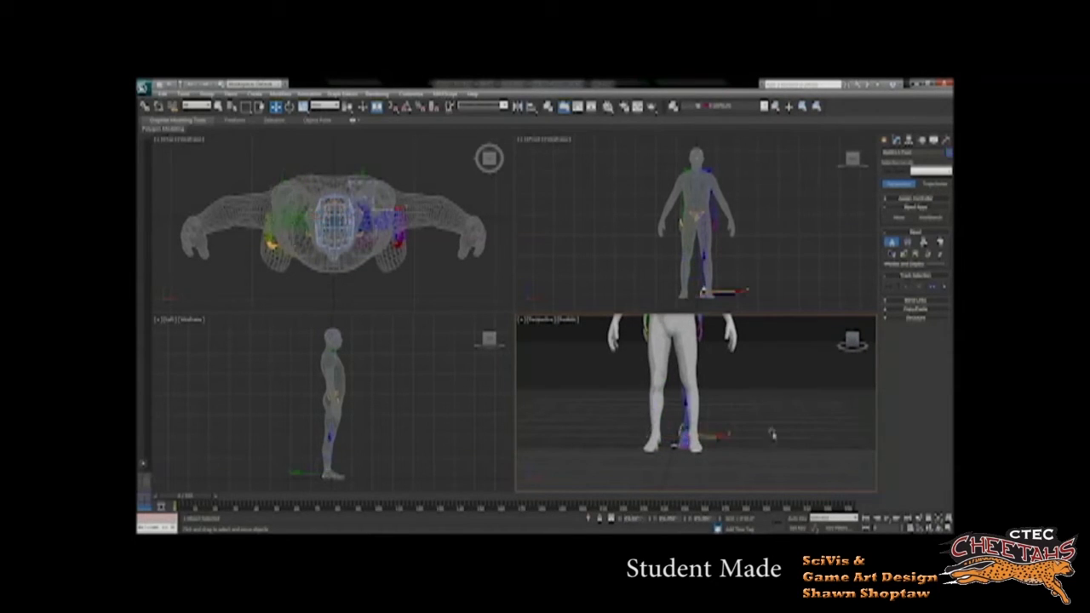
middle_click_drag(772, 434, 690, 471)
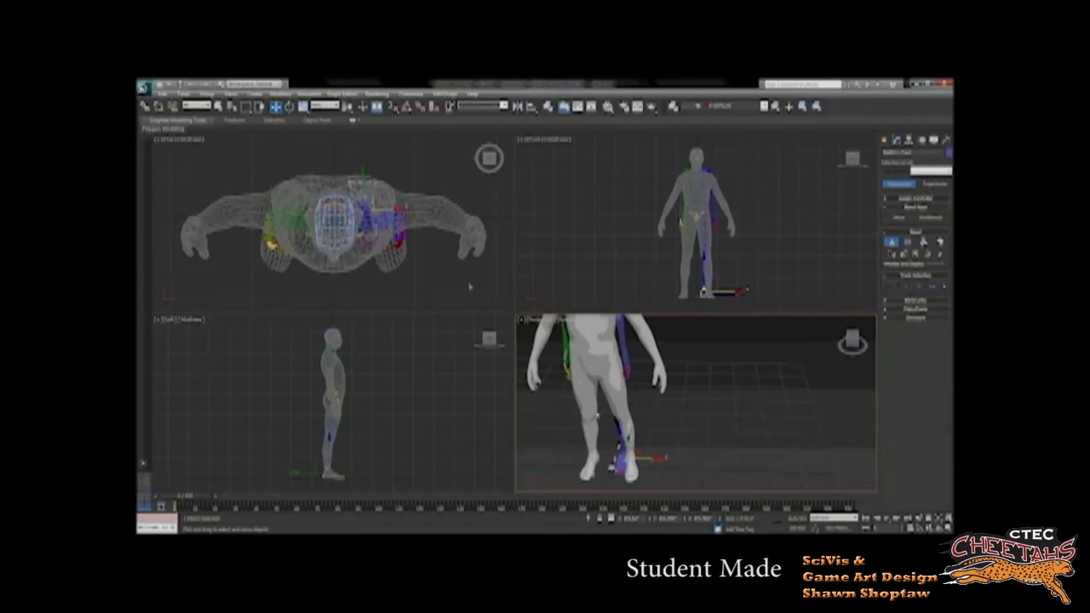
Step: Select the biped's right foot in the Top view and rotate it slightly to follow the mesh's foot direction
middle_click_drag(256, 282, 293, 315)
left_click(305, 215)
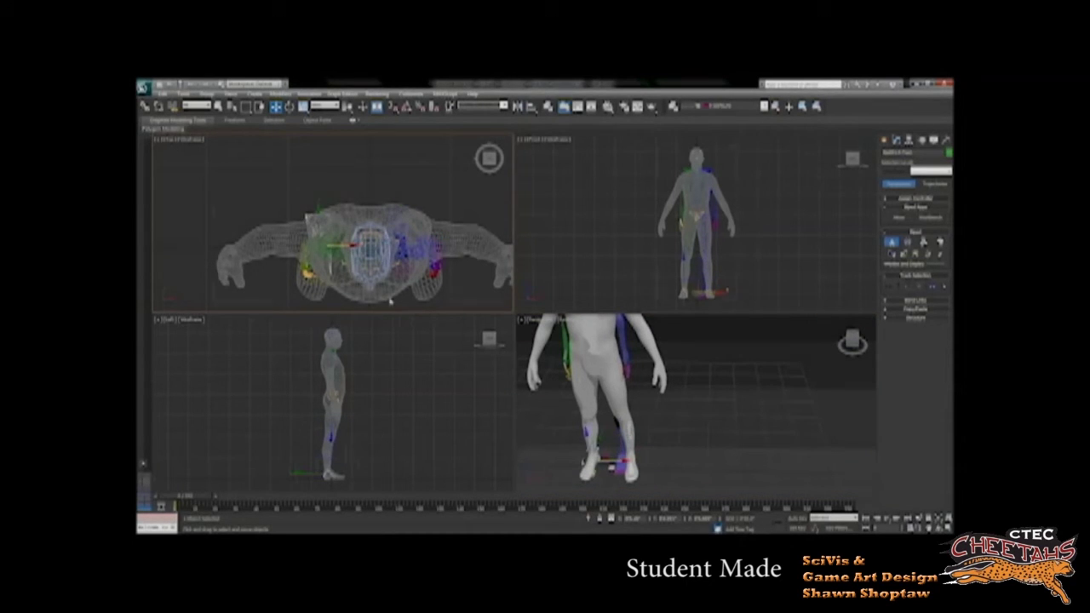
key("e")
left_click_drag(304, 200, 311, 202)
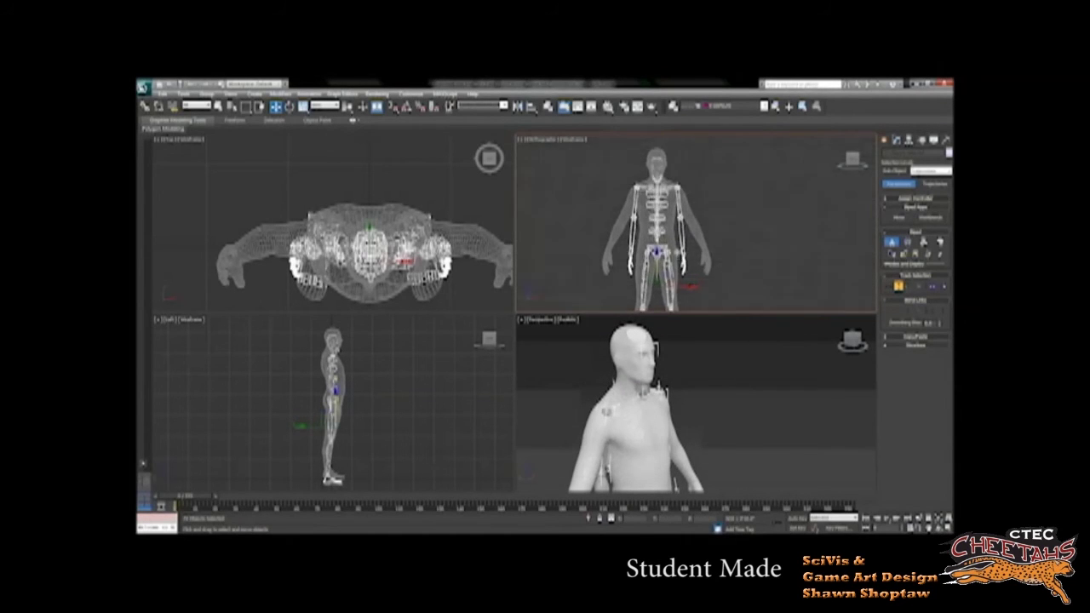
Step: Move the whole biped upward relative to the mesh, and select its left leg bones and thigh
scroll(647, 255, "up", 5)
middle_click_drag(634, 276, 766, 299)
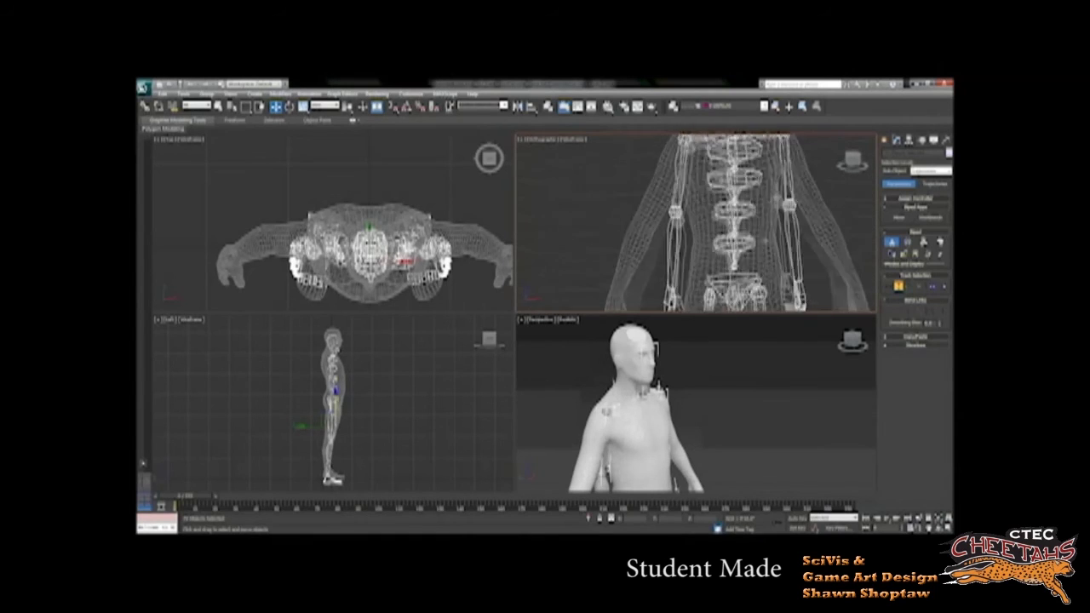
scroll(787, 220, "down", 3)
left_click_drag(724, 286, 724, 244)
double_click(737, 286)
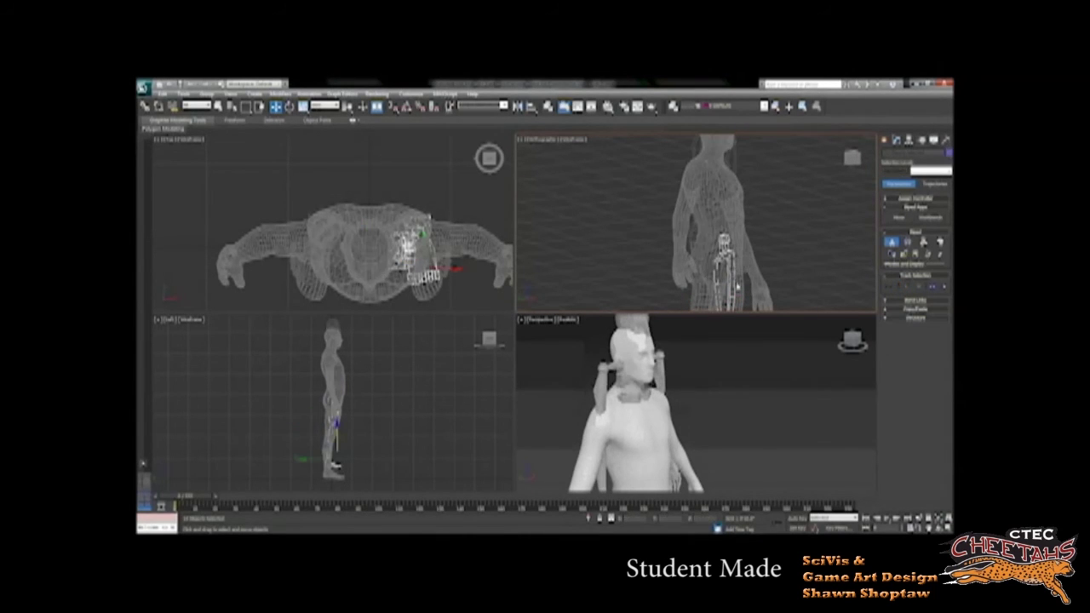
left_click(732, 274)
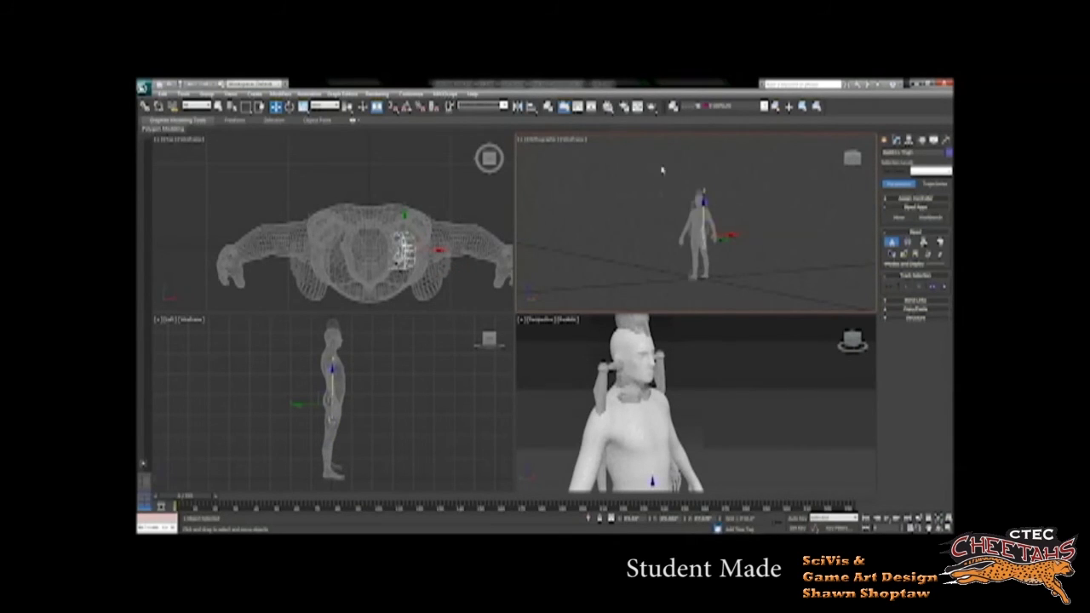
Step: Select the whole biped and lower it into the mesh, checking how its head and neck line up from the side
left_click_drag(662, 171, 755, 298)
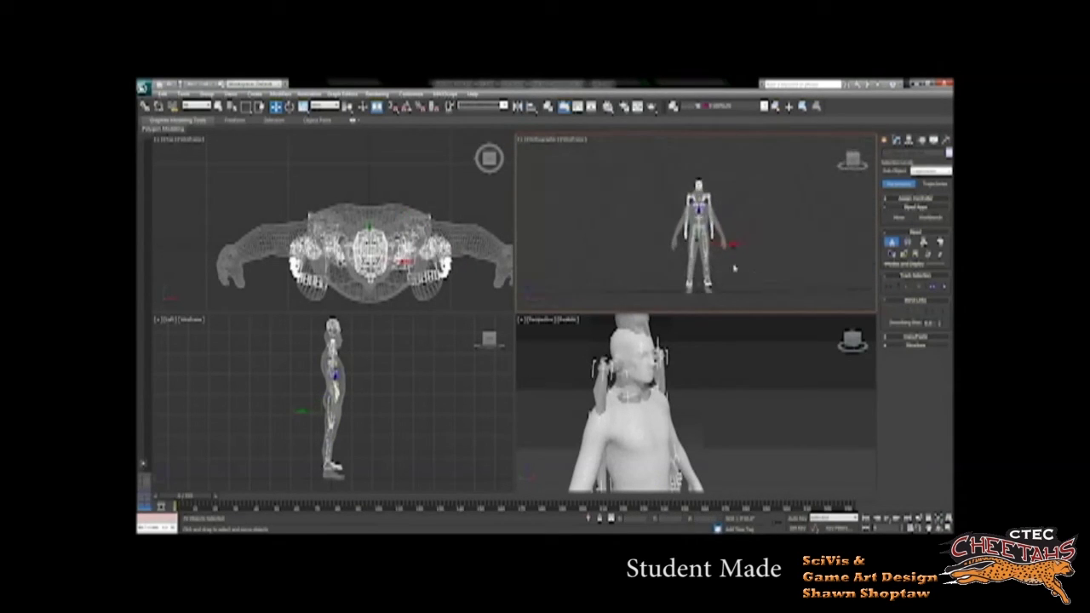
scroll(734, 268, "up", 5)
left_click_drag(705, 254, 705, 273)
scroll(740, 173, "up", 5)
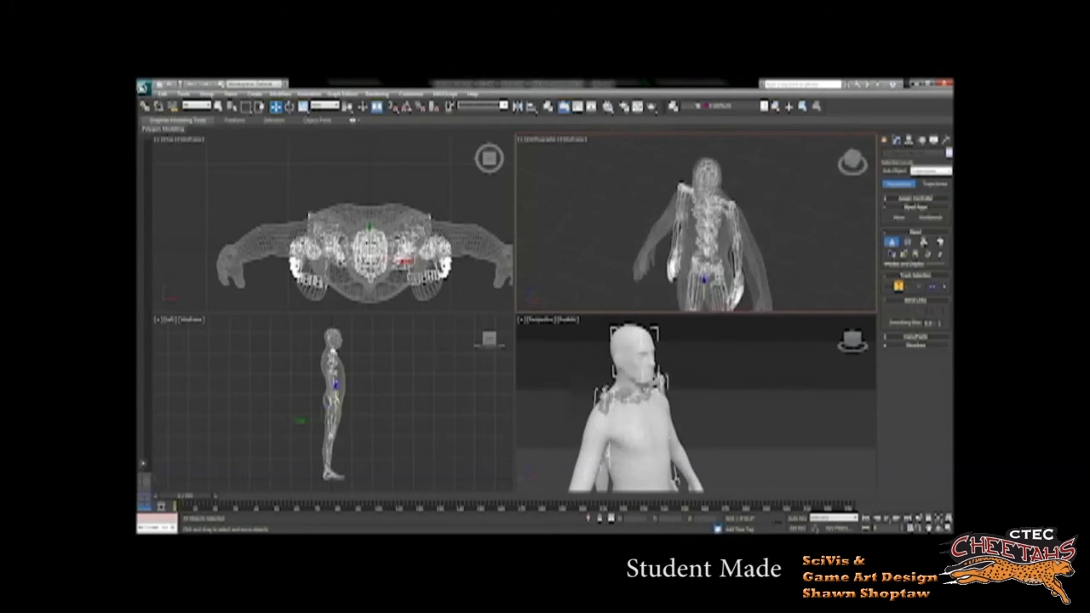
scroll(740, 230, "up", 2)
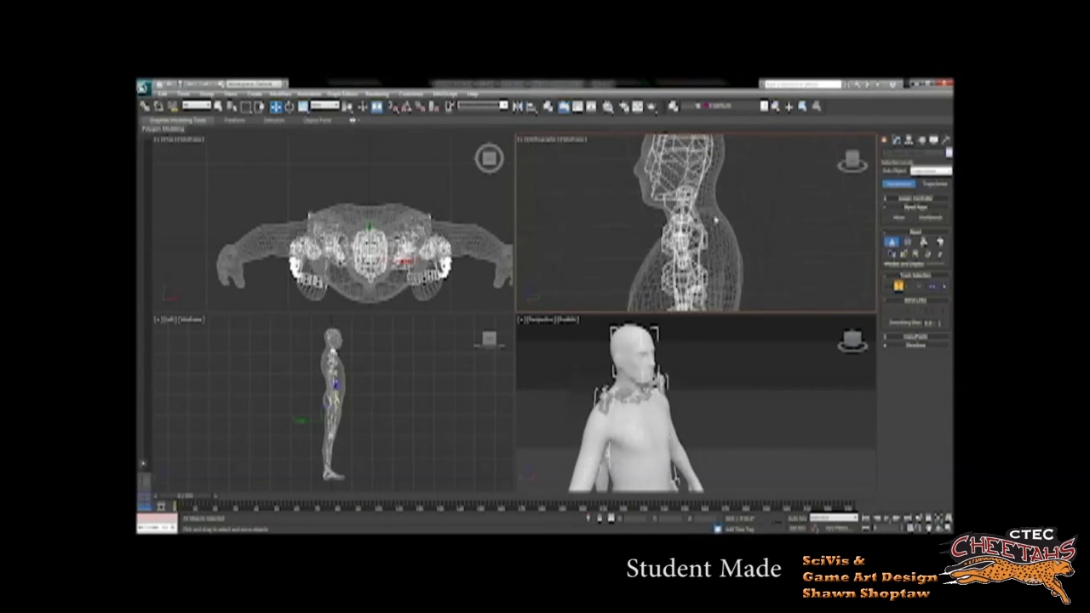
scroll(720, 225, "up", 2)
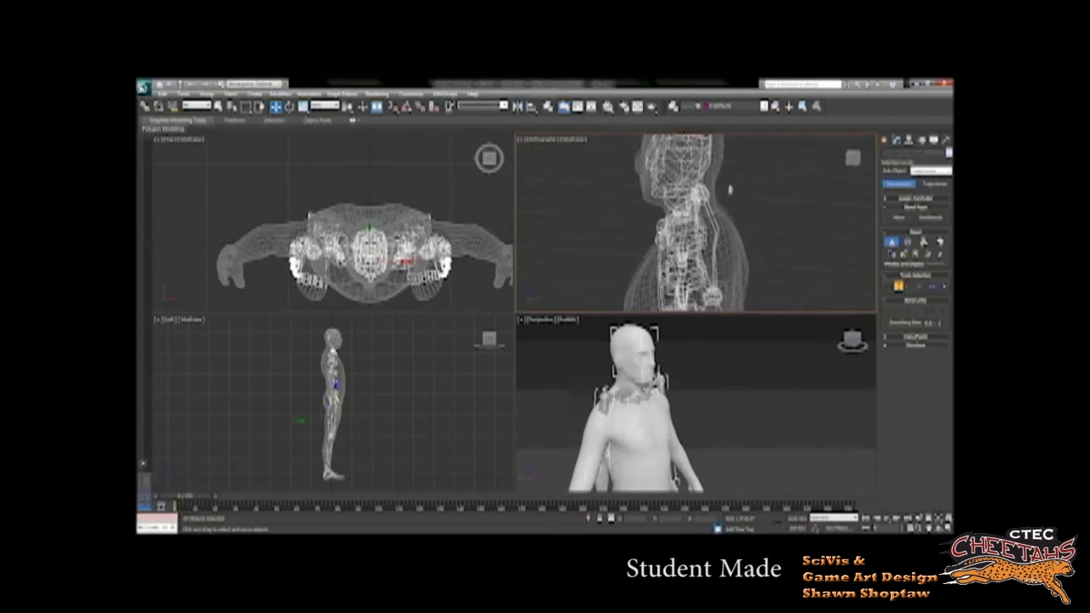
middle_click_drag(715, 216, 712, 205, "alt")
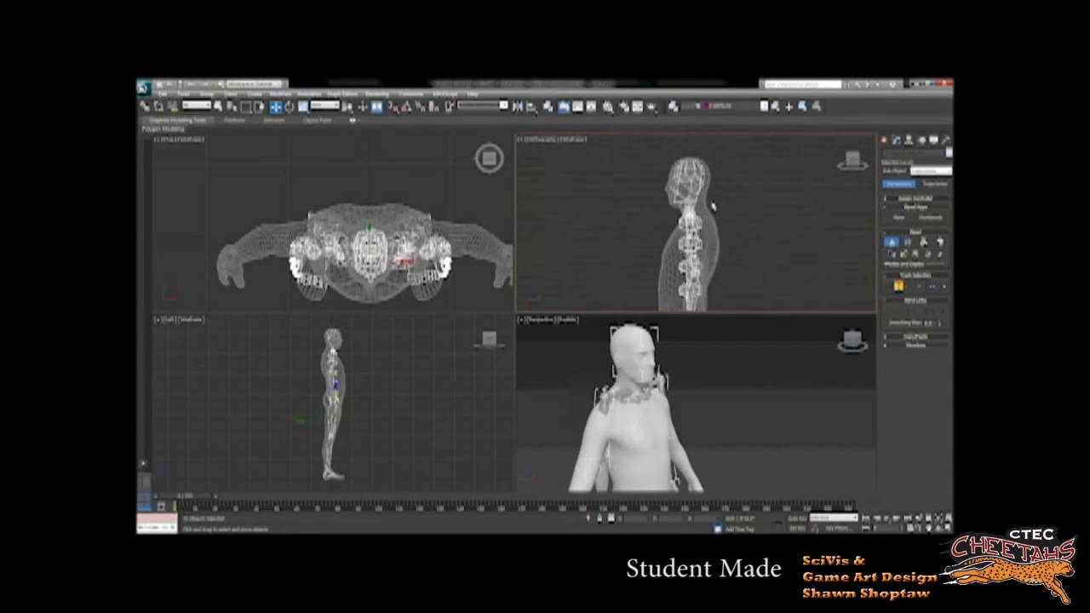
Step: Select the biped's head and neck in the side view and try to raise the neck and head within the mesh
left_click(700, 180)
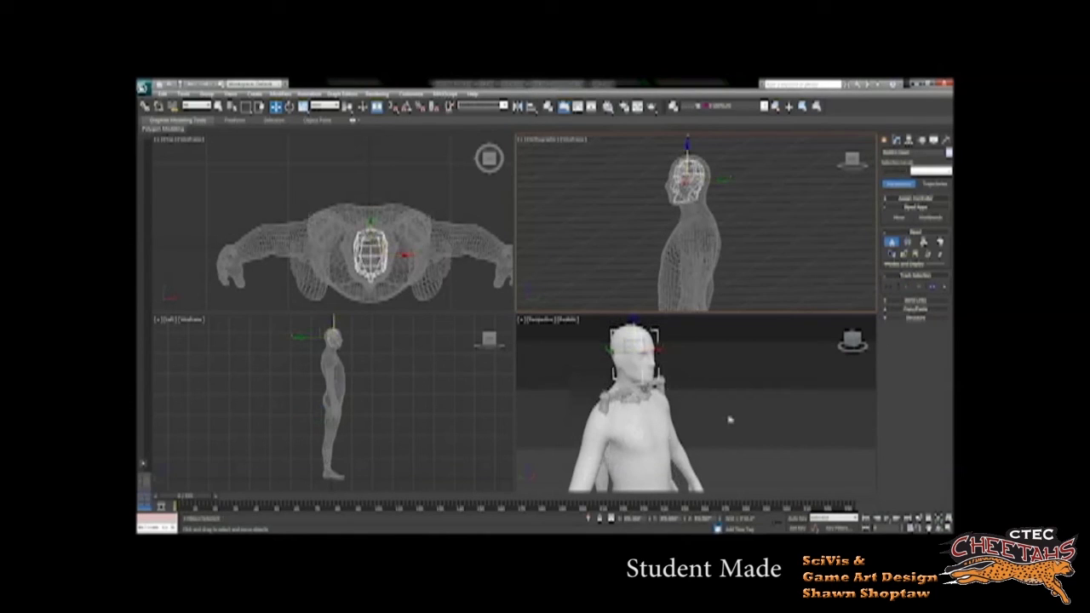
scroll(688, 242, "up", 5)
middle_click_drag(671, 309, 737, 146)
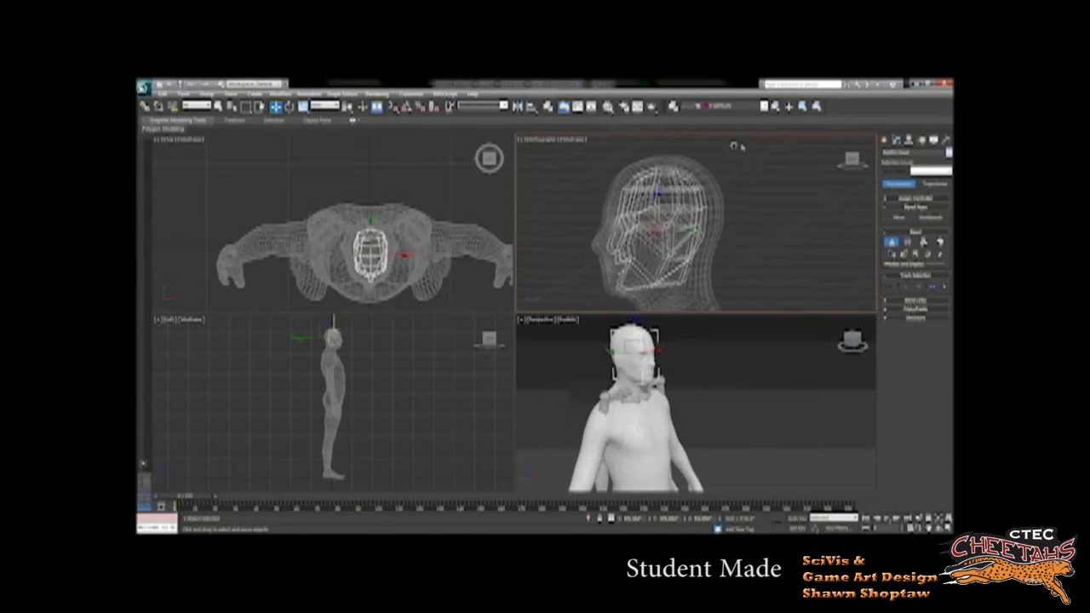
left_click(663, 304)
left_click(682, 295)
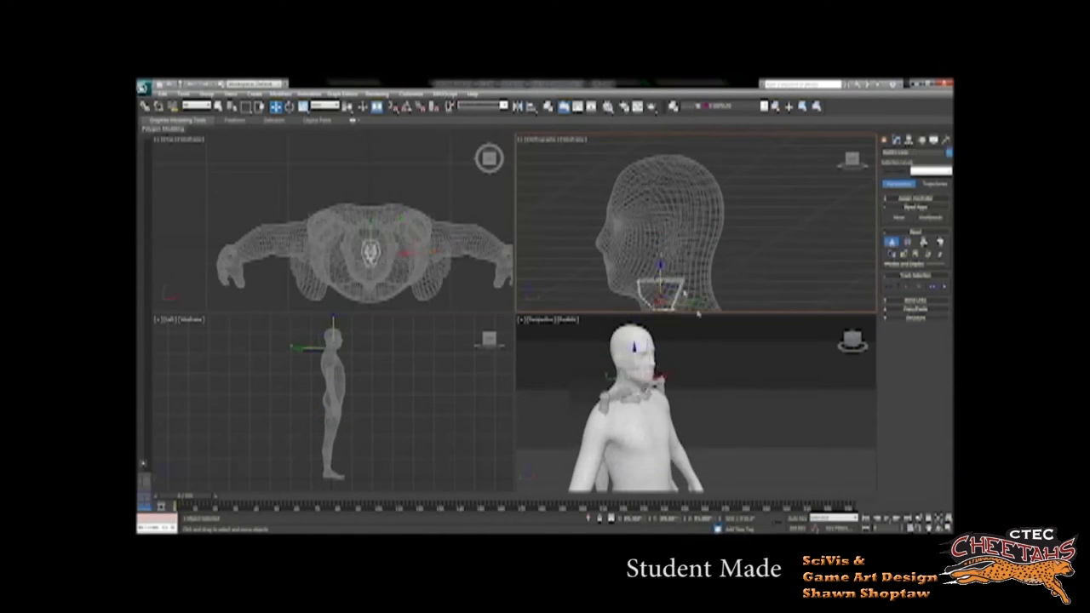
middle_click_drag(698, 311, 851, 310, "alt")
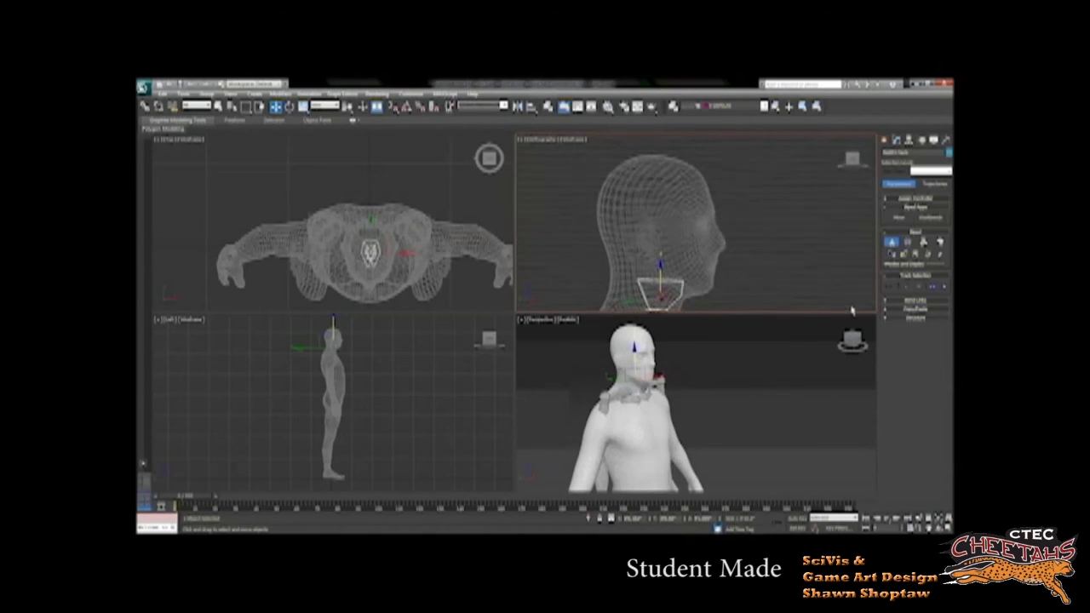
left_click_drag(657, 267, 659, 253)
left_click(662, 231)
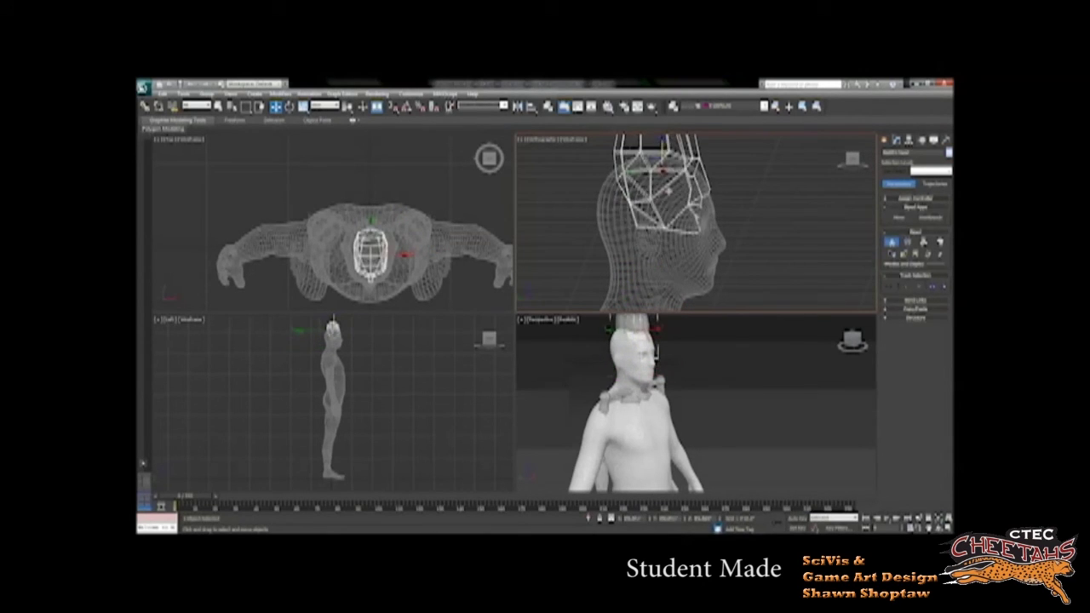
Step: Undo the neck and head moves so the biped's head sits back inside the mesh's head
left_click(727, 280)
key("ctrl+z")
key("ctrl+z")
key("ctrl+z")
key("ctrl+z")
key("ctrl+z")
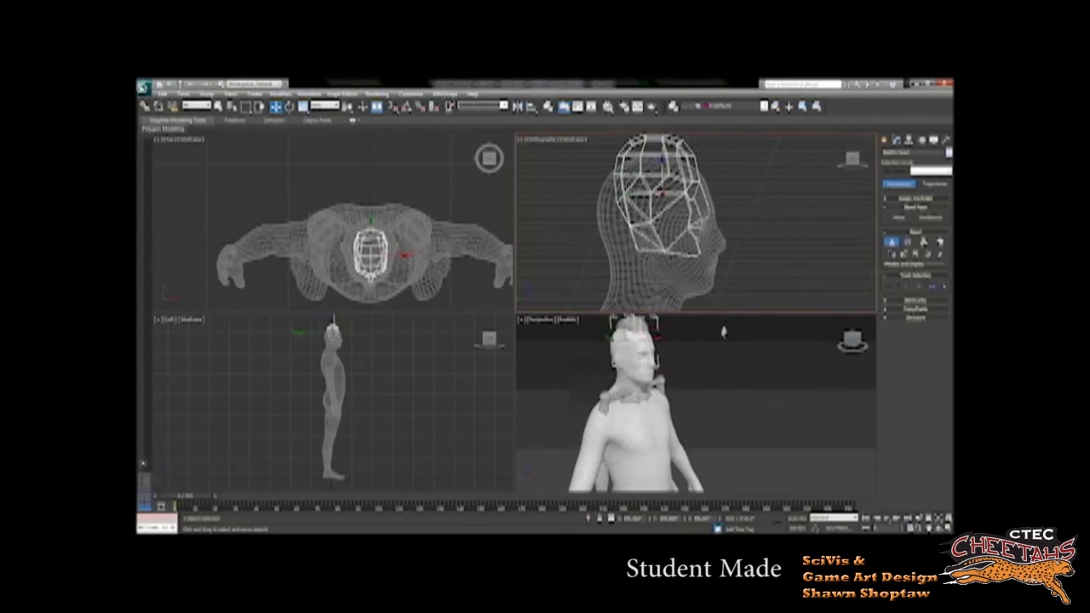
Step: Select the whole biped and add one neck link in its Structure settings
middle_click_drag(757, 231, 677, 246, "alt")
scroll(621, 223, "down", 5)
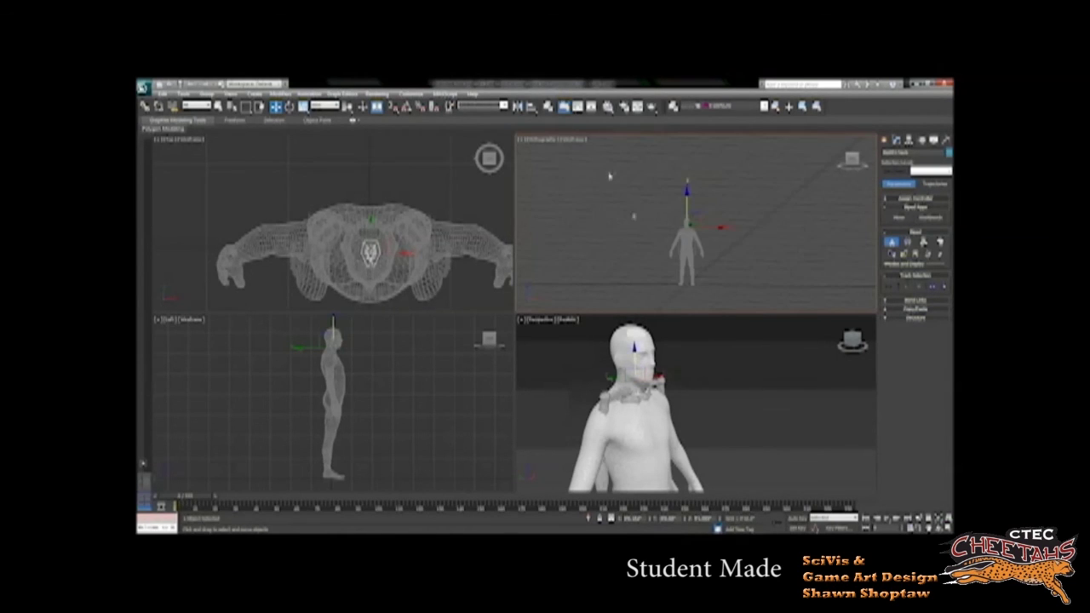
left_click_drag(611, 176, 765, 343)
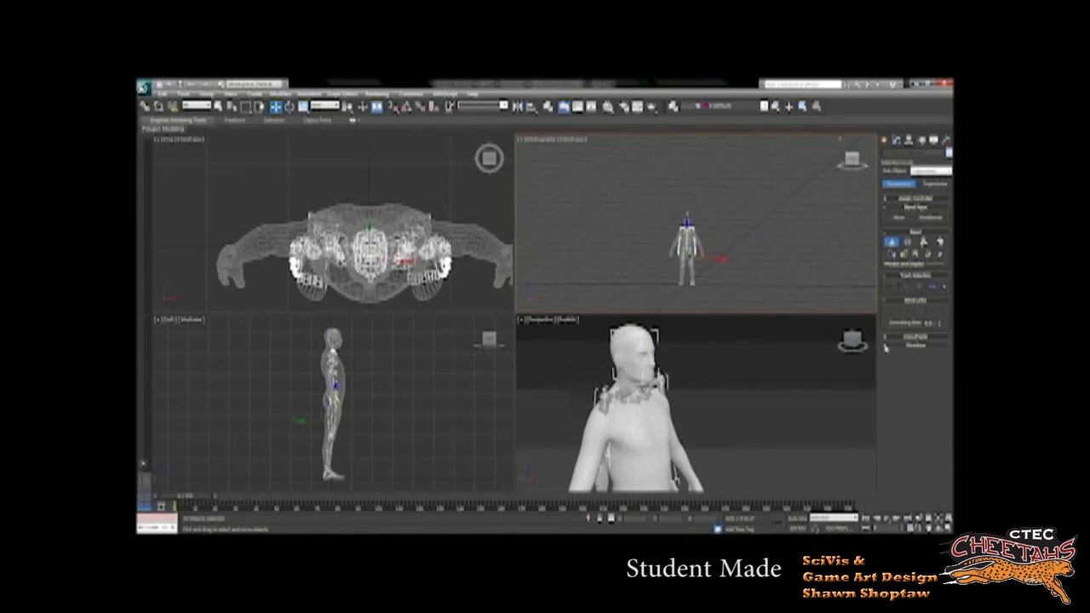
left_click(884, 346)
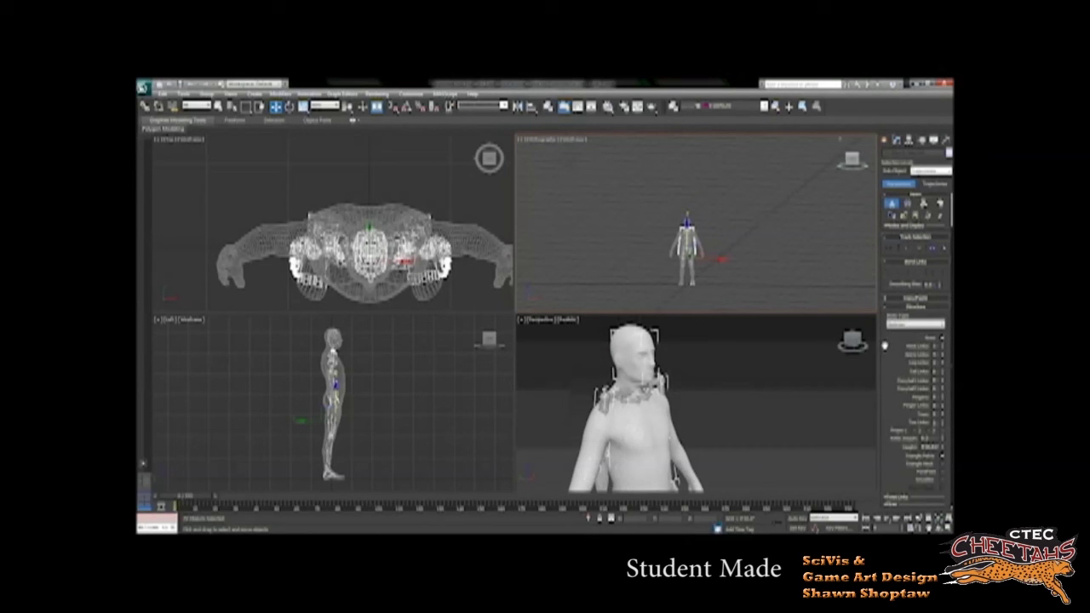
left_click(942, 346)
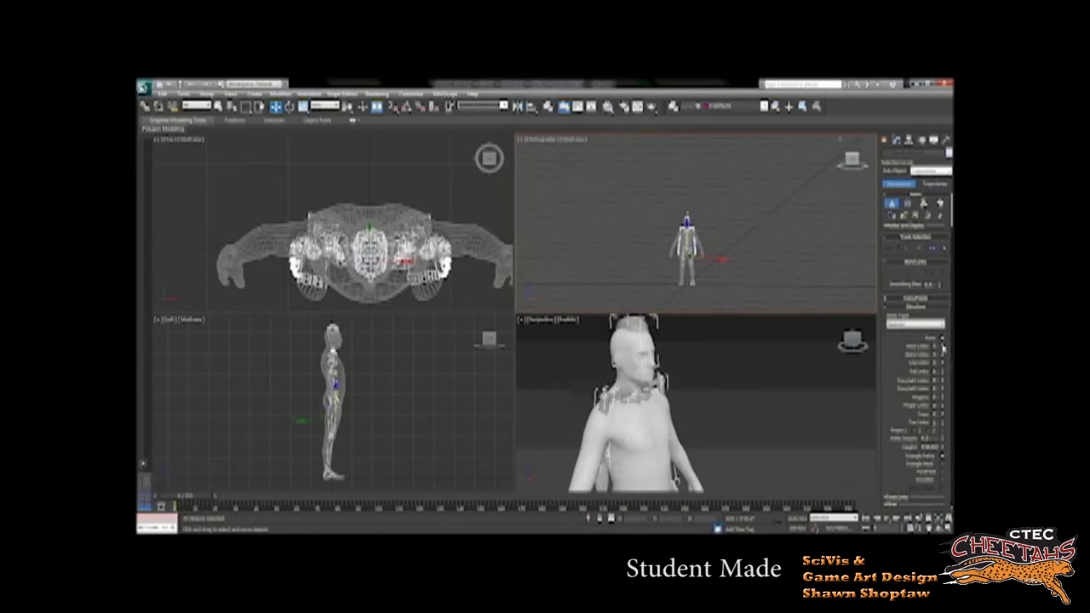
Step: Lock the selection and lower the whole biped so its head fits inside the mesh's head
middle_click_drag(776, 377, 750, 380)
key("space")
left_click_drag(687, 223, 687, 228)
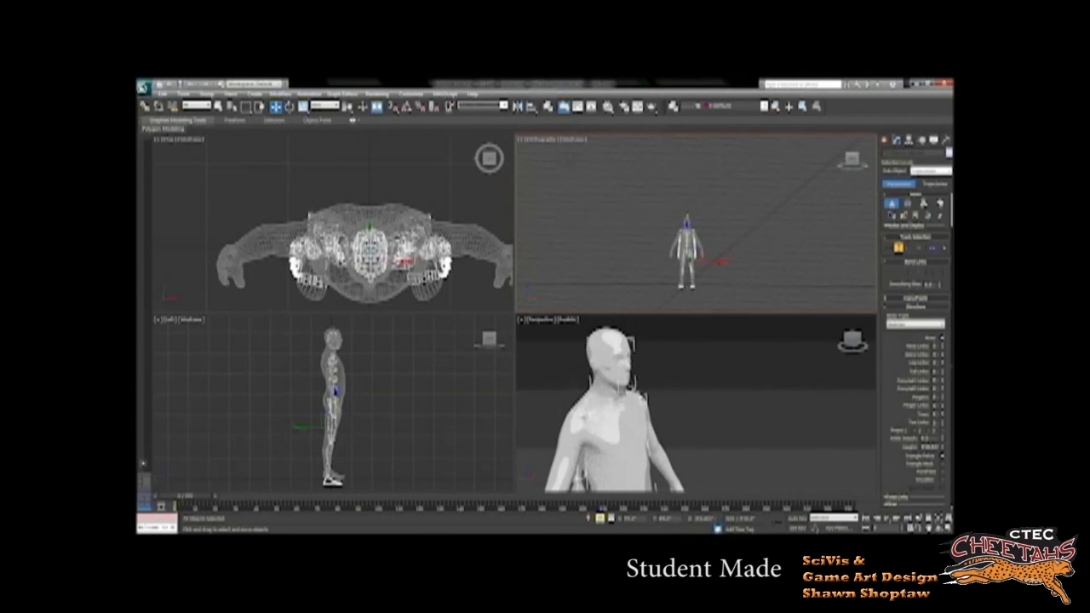